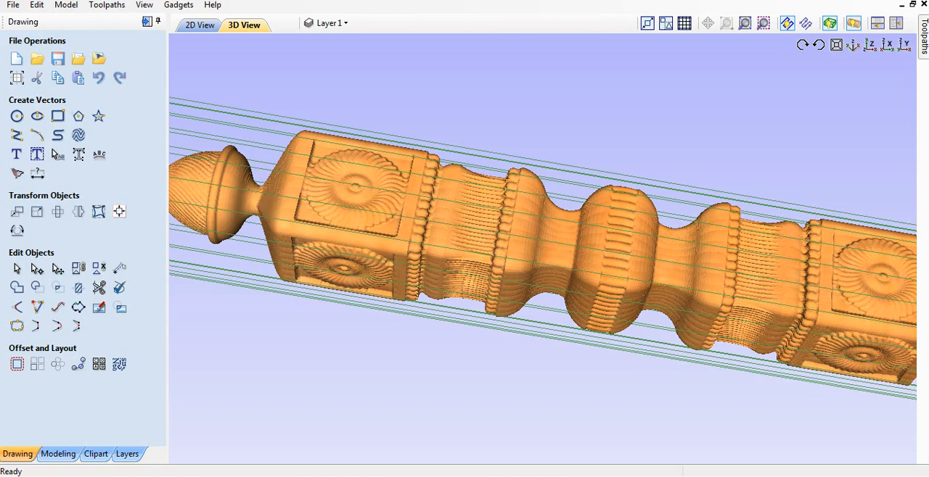
- Examine the finished carved post without its material block, in both the wrapped cylindrical and flat unrolled forms
left_click_drag(551, 268, 508, 247)
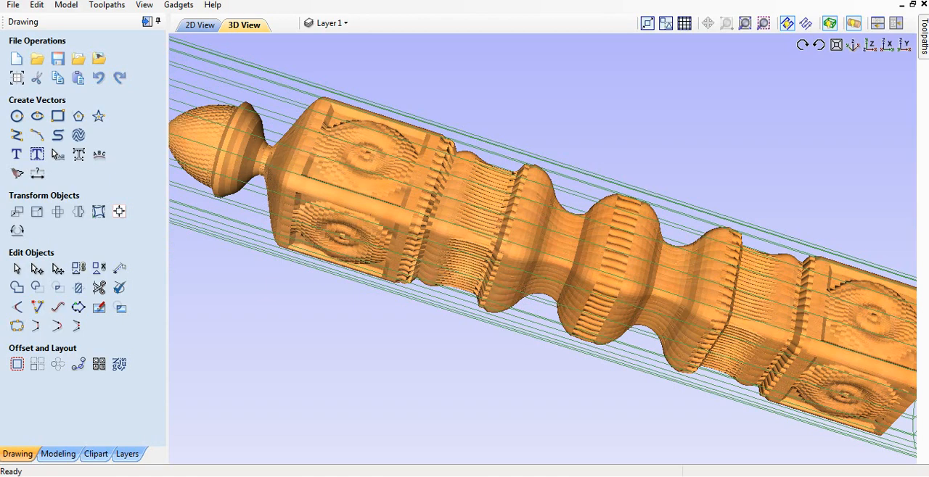
left_click(830, 24)
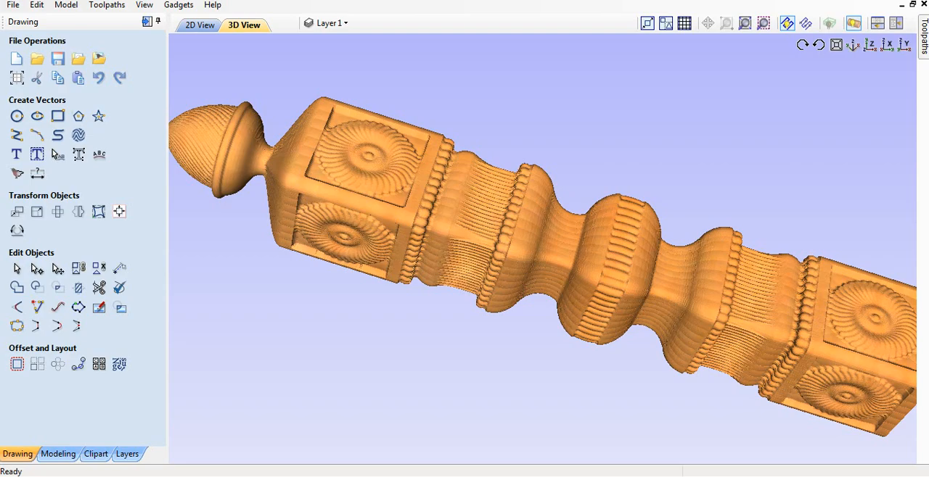
left_click(854, 23)
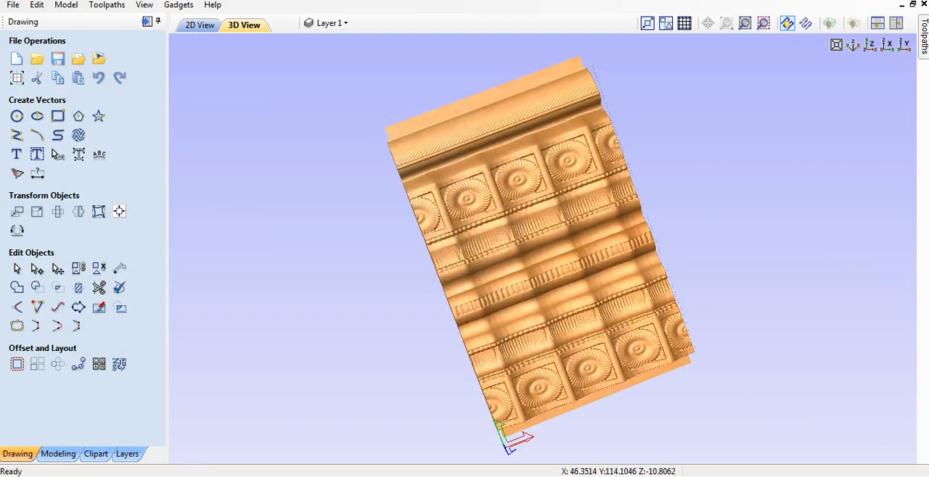
scroll(551, 240, "up", 3)
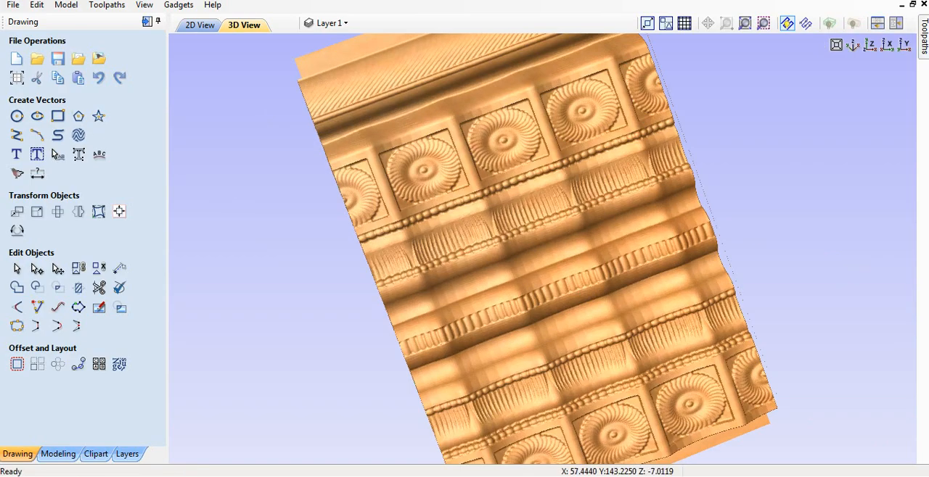
scroll(548, 254, "up", 3)
scroll(546, 254, "up", 2)
scroll(546, 254, "down", 3)
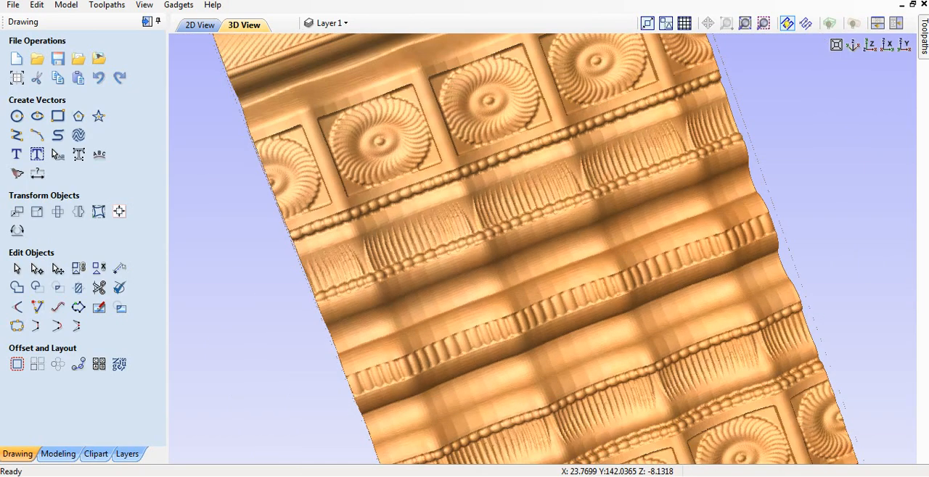
left_click_drag(537, 250, 514, 204)
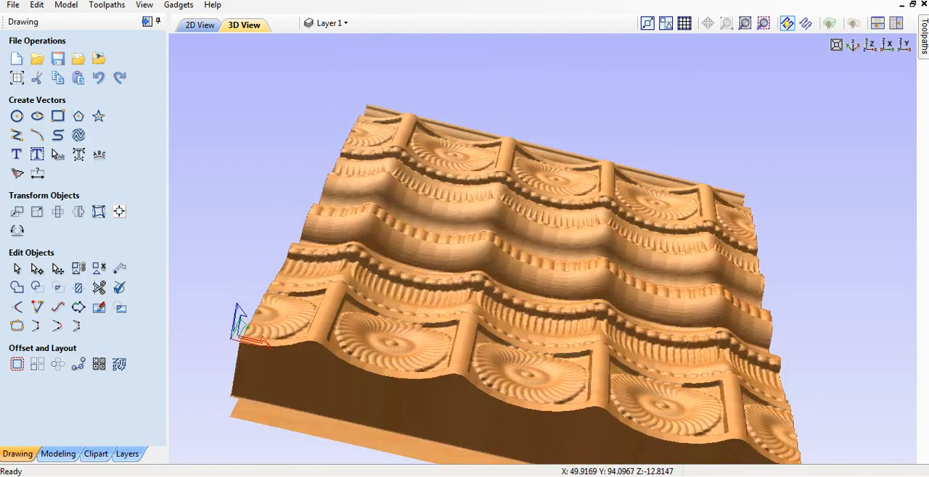
left_click(853, 23)
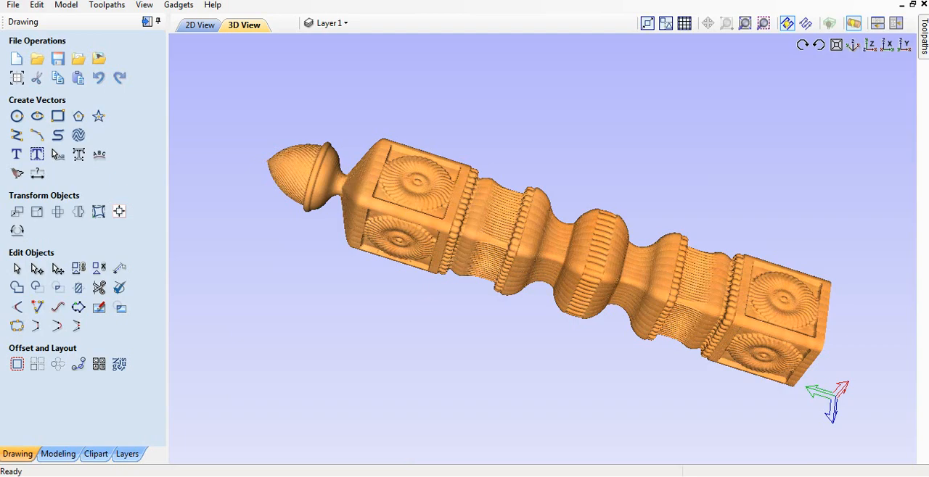
- Switch to the empty Aspire window, create a new file and set its job type to Rotary
mouse_move(399, 476)
left_click(473, 427)
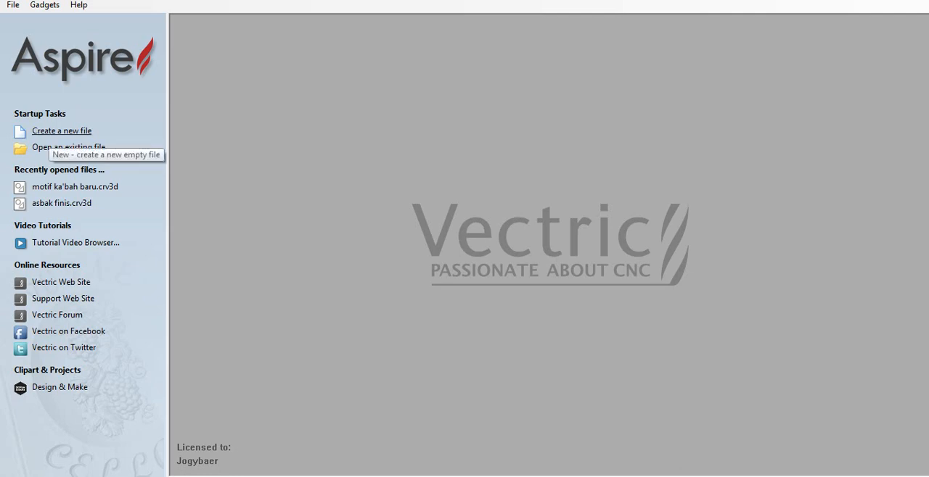
left_click(62, 132)
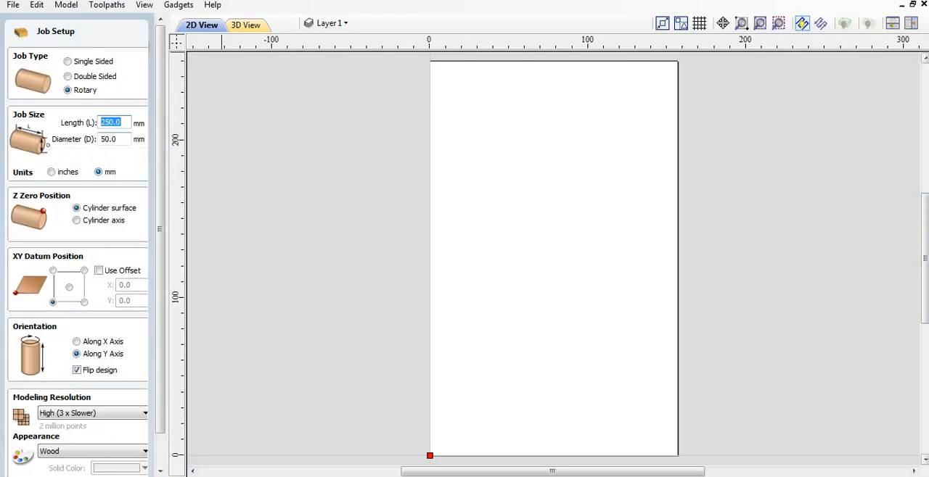
left_click(69, 62)
left_click(69, 77)
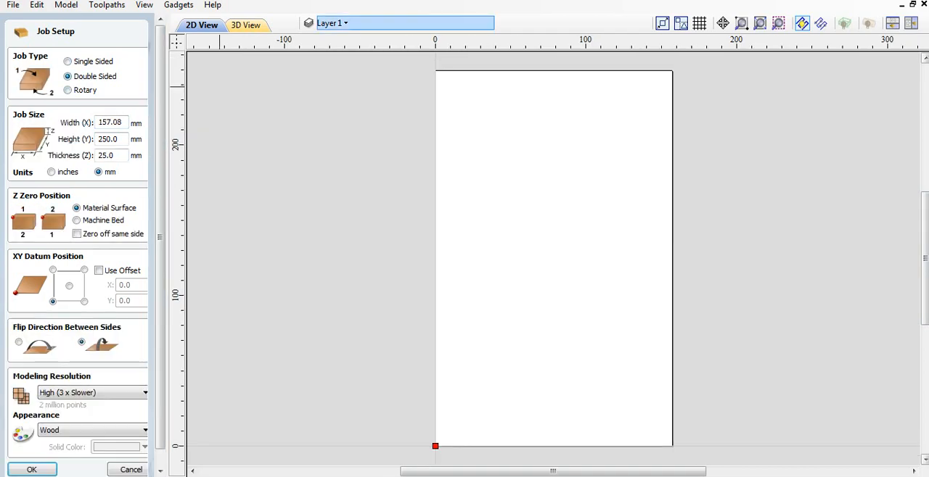
left_click(68, 91)
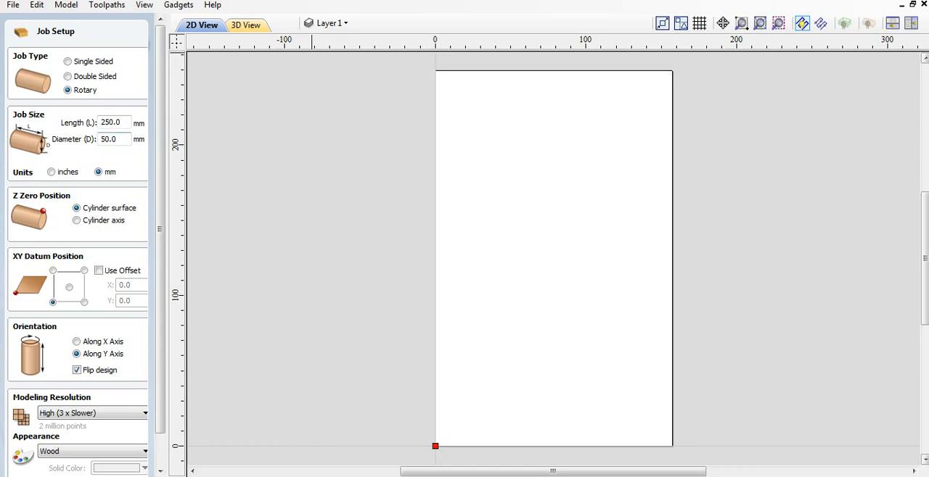
- Create the rotary job with Z zero on the cylinder surface, XY datum at the lower-left corner and orientation along the Y axis
scroll(79, 247, "down", 1)
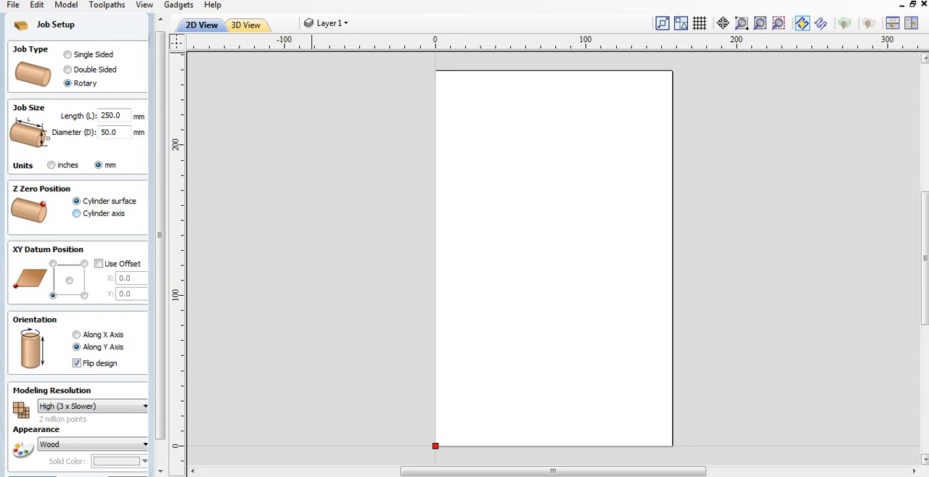
left_click(76, 214)
left_click(77, 202)
left_click(69, 280)
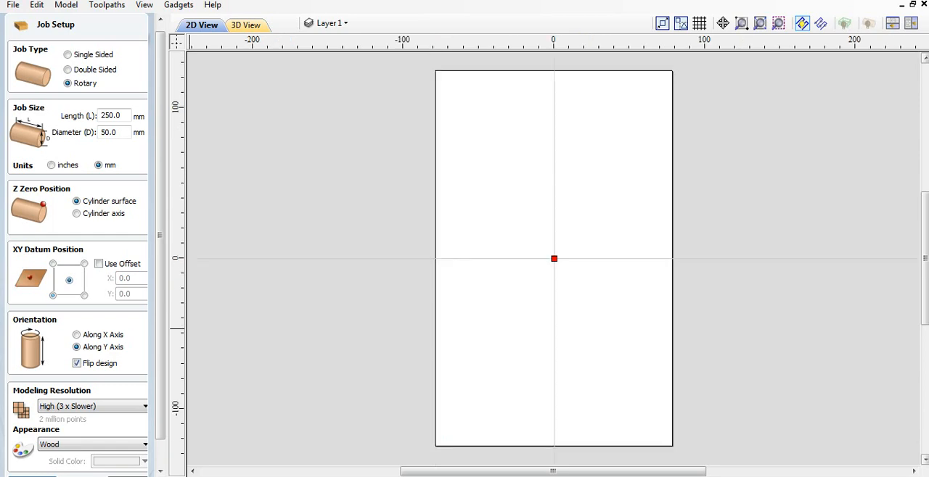
left_click(53, 295)
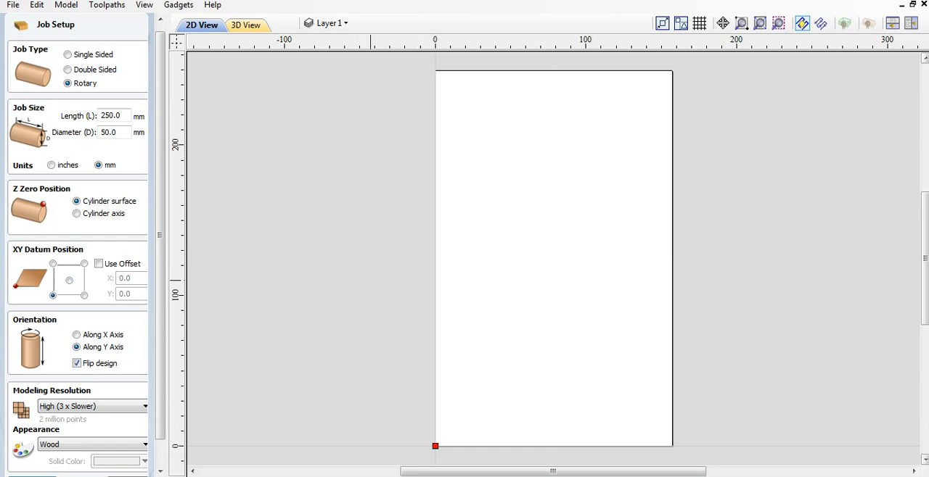
scroll(79, 247, "down", 2)
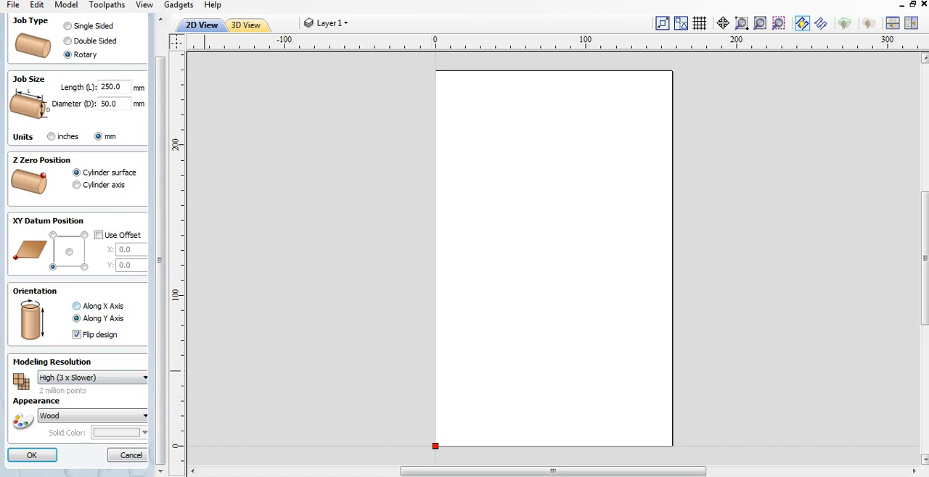
left_click(77, 306)
left_click(77, 318)
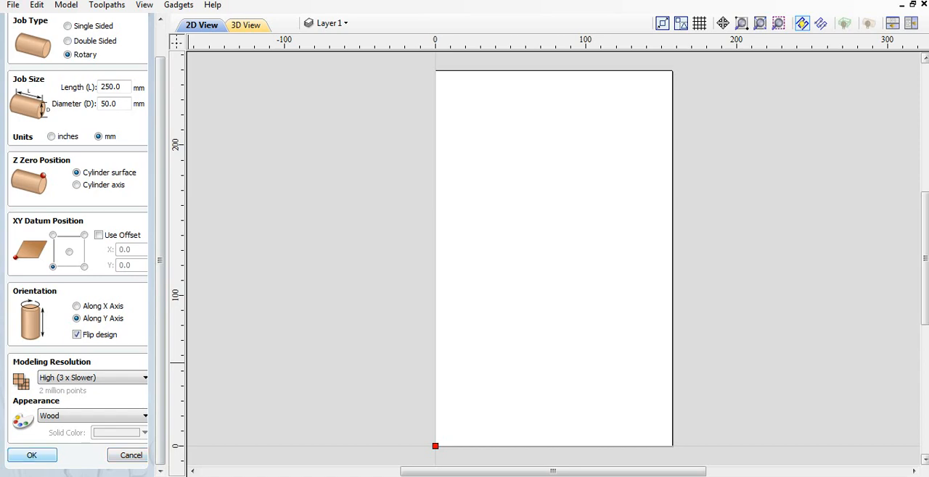
left_click(32, 455)
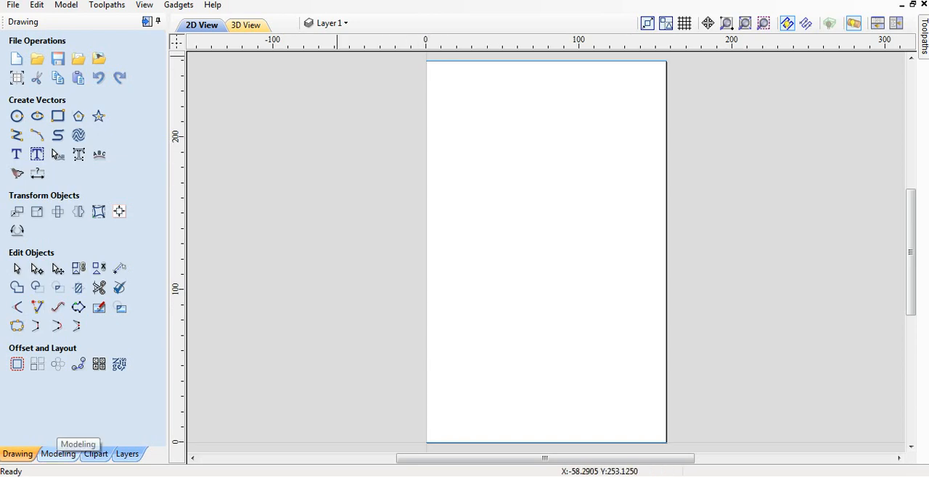
- Import the 3D model file "ornamen tempat tidur" from the 4 axis folder
left_click(58, 455)
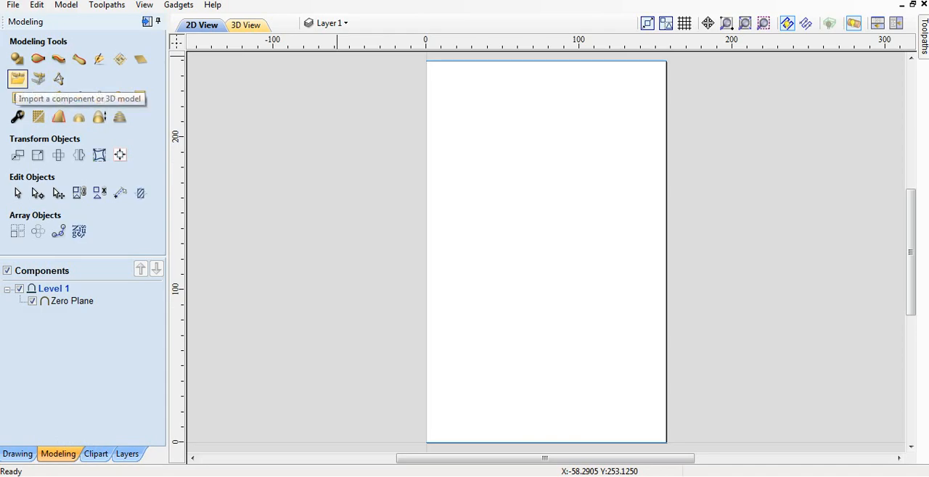
left_click(18, 78)
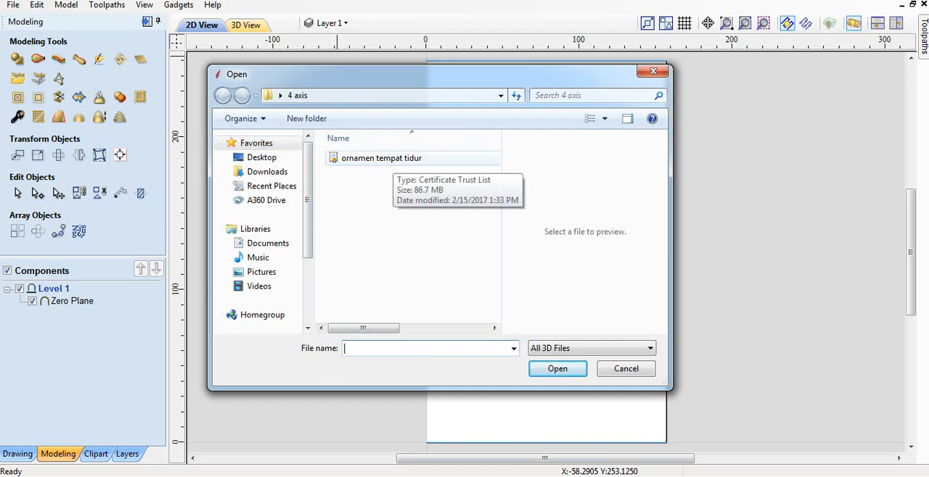
left_click(393, 158)
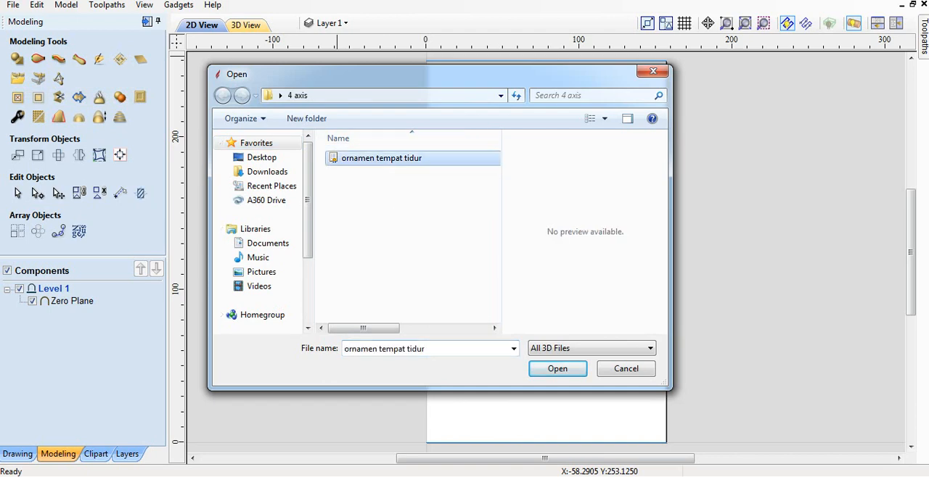
left_click(557, 370)
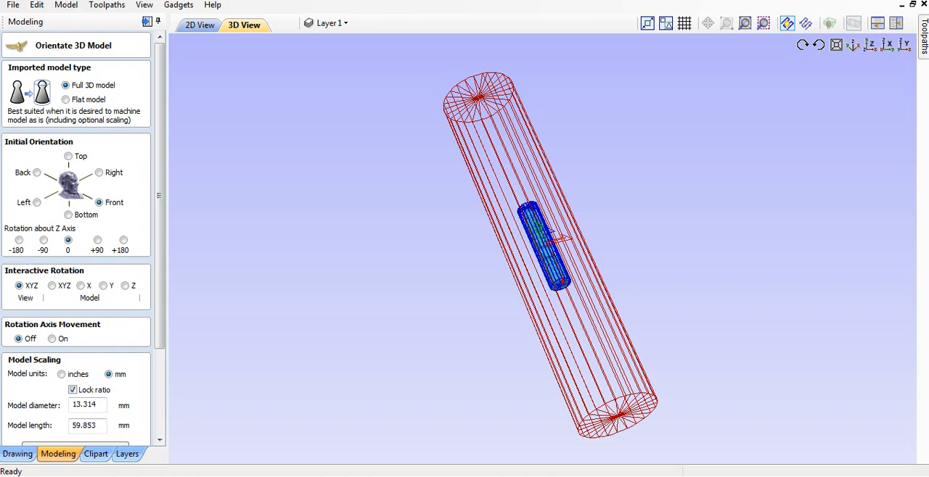
- Scale the imported post model to fit the cylindrical material
scroll(542, 248, "up", 1)
scroll(542, 248, "up", 1)
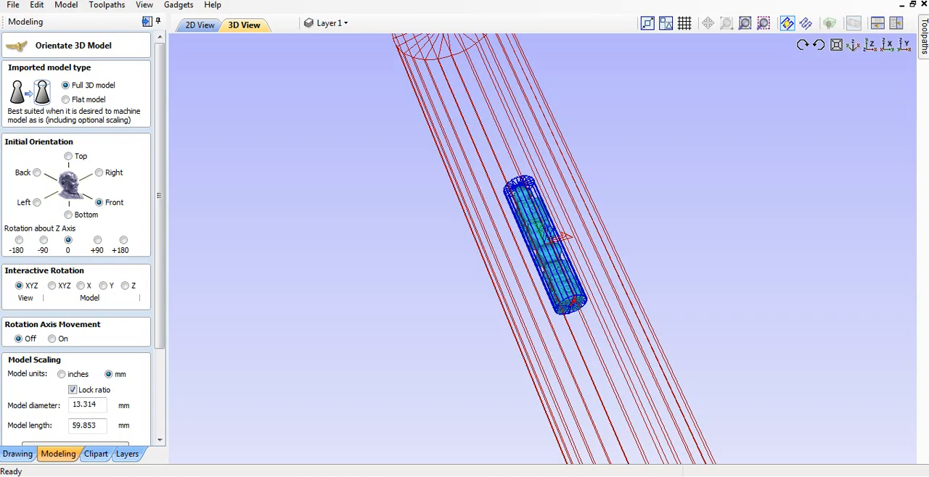
scroll(542, 249, "down", 1)
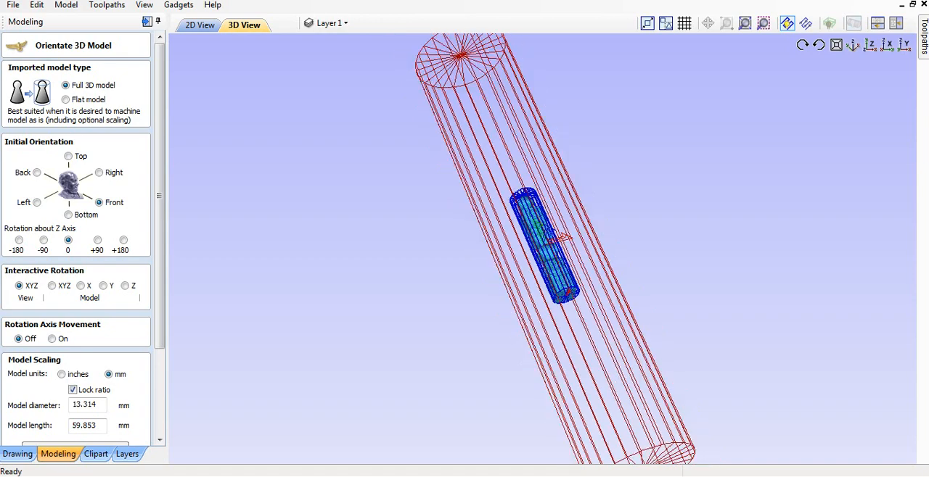
scroll(542, 249, "down", 1)
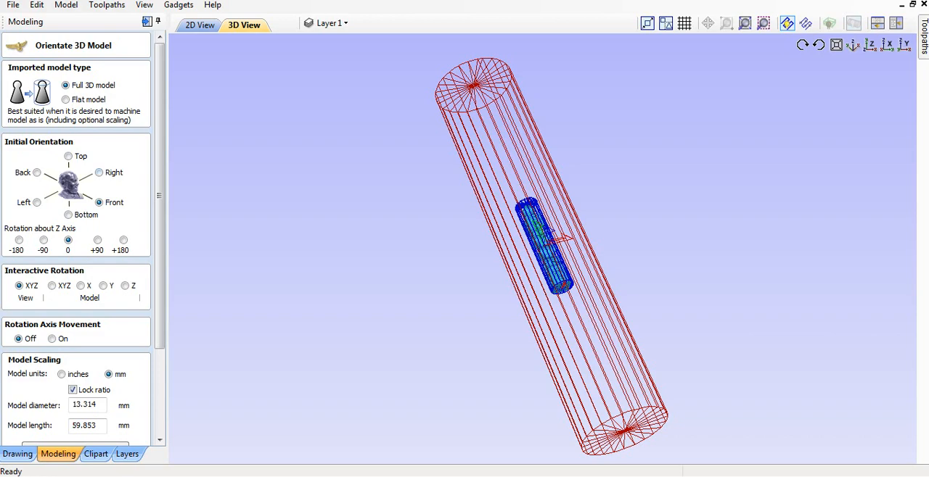
left_click_drag(159, 196, 160, 256)
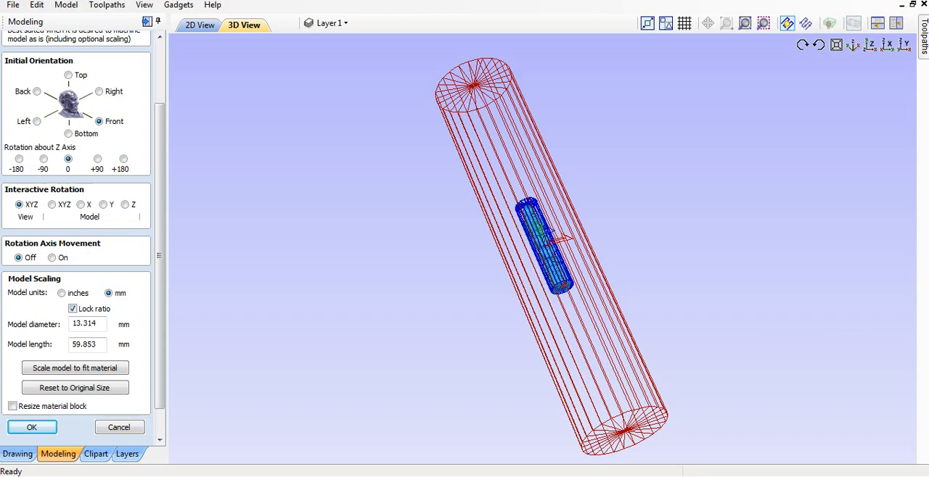
scroll(76, 240, "down", 1)
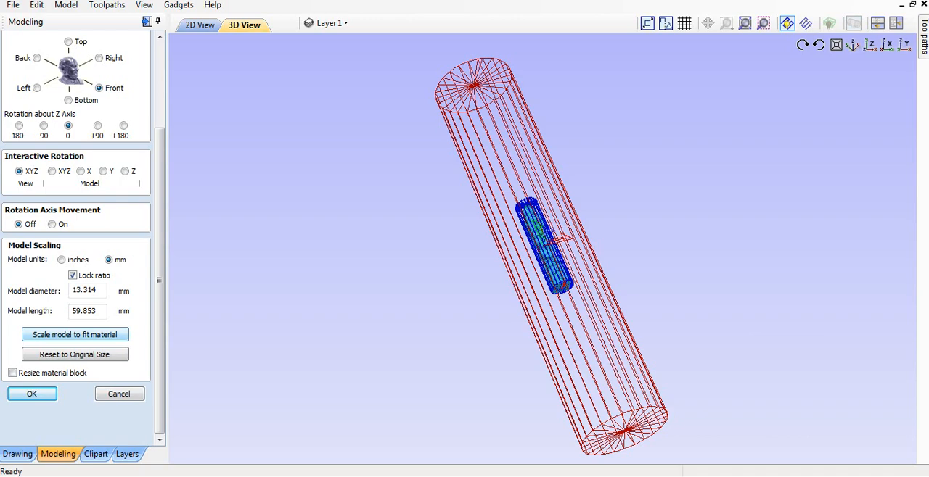
left_click(75, 336)
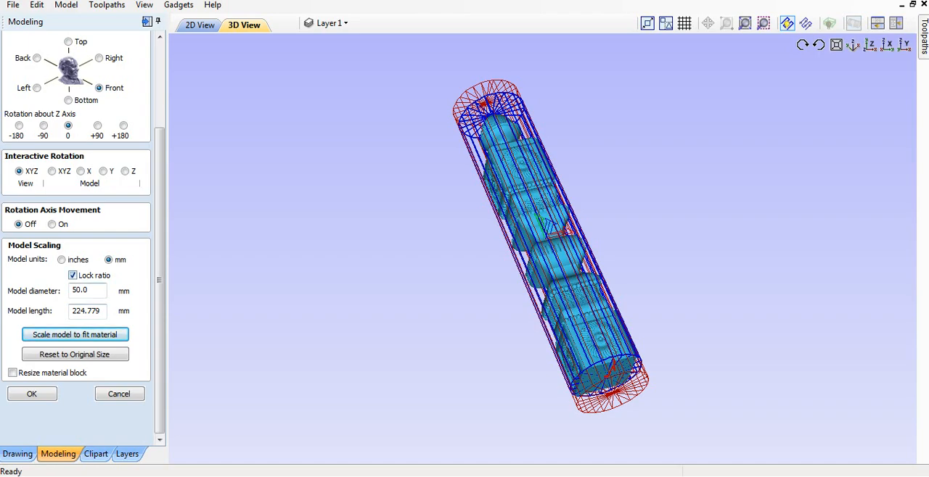
- Unlock the model's scaling ratio and set its length to 250 mm
left_click(73, 276)
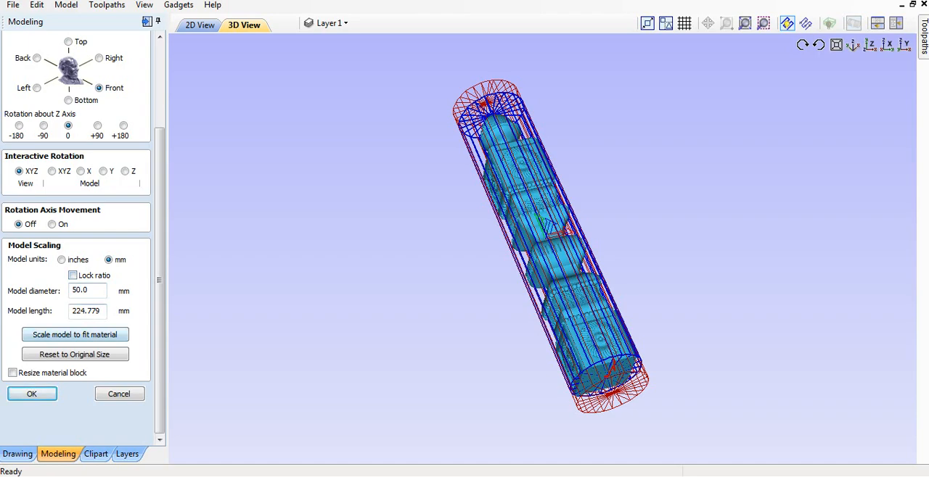
left_click_drag(102, 311, 70, 311)
type("25")
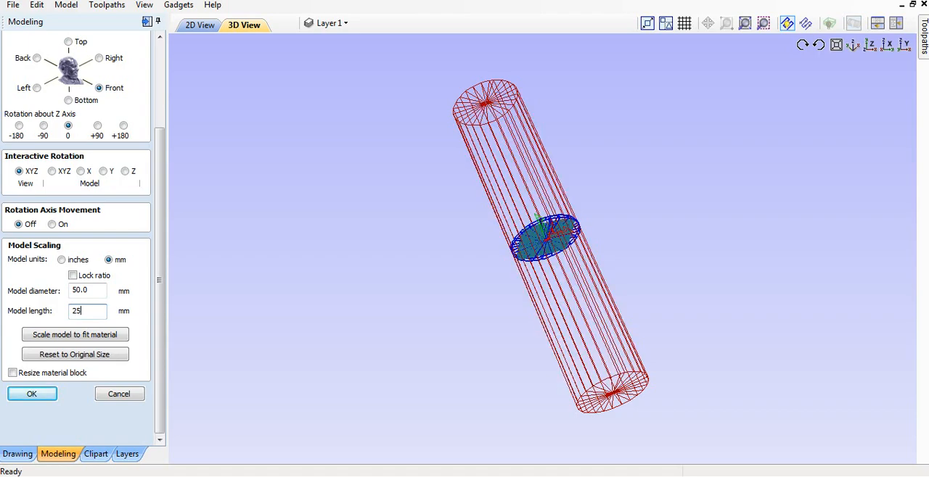
type("0")
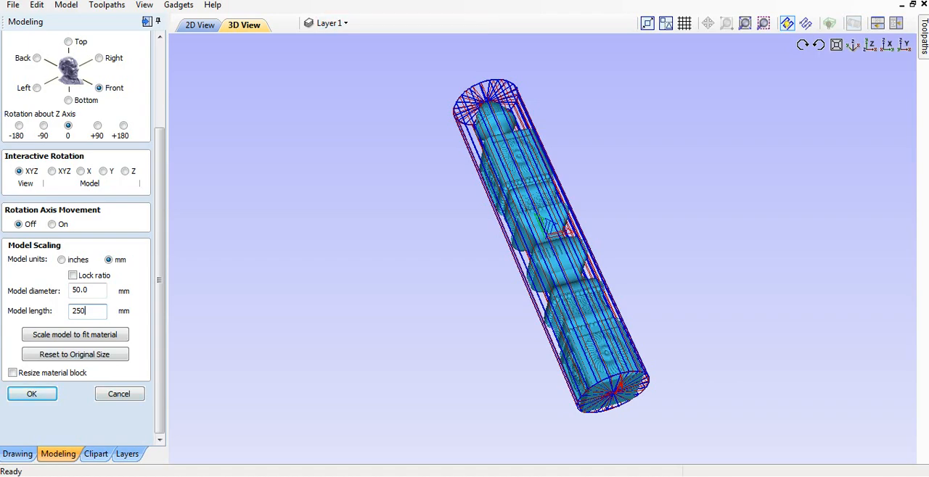
- Set the model diameter to 45 mm and accept the model's orientation and scaling
double_click(82, 290)
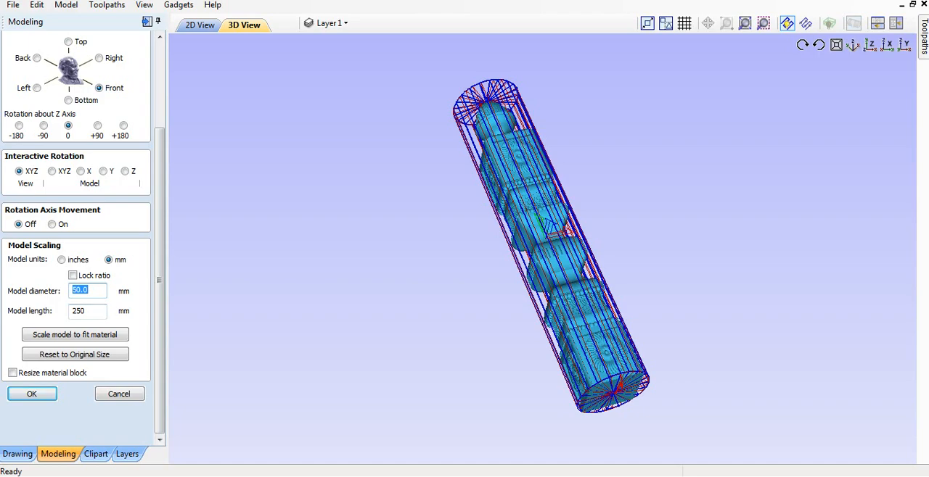
type("45")
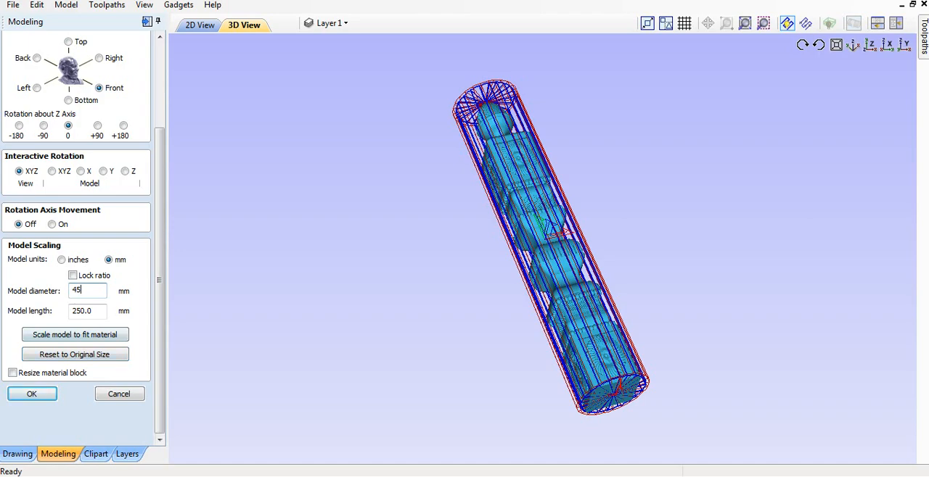
key("Return")
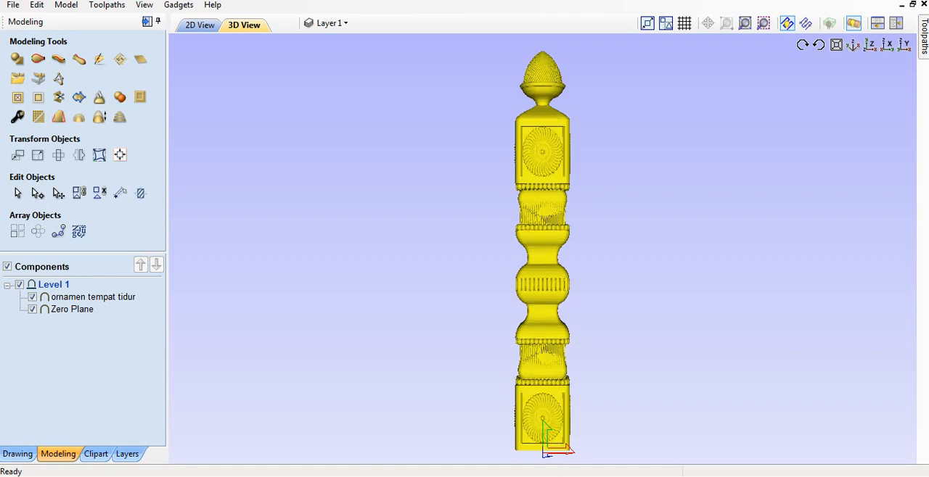
- Review the cylindrical material setup and accept its settings unchanged
left_click_drag(542, 290, 540, 262)
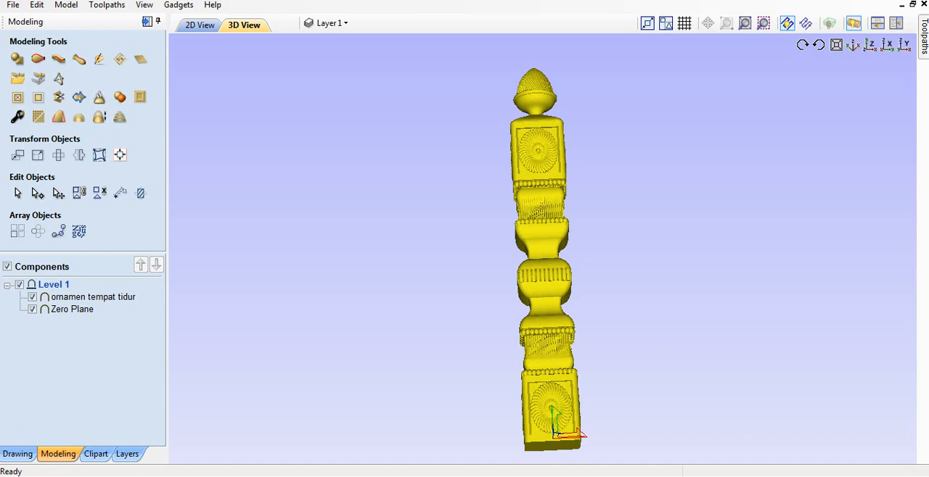
mouse_move(924, 37)
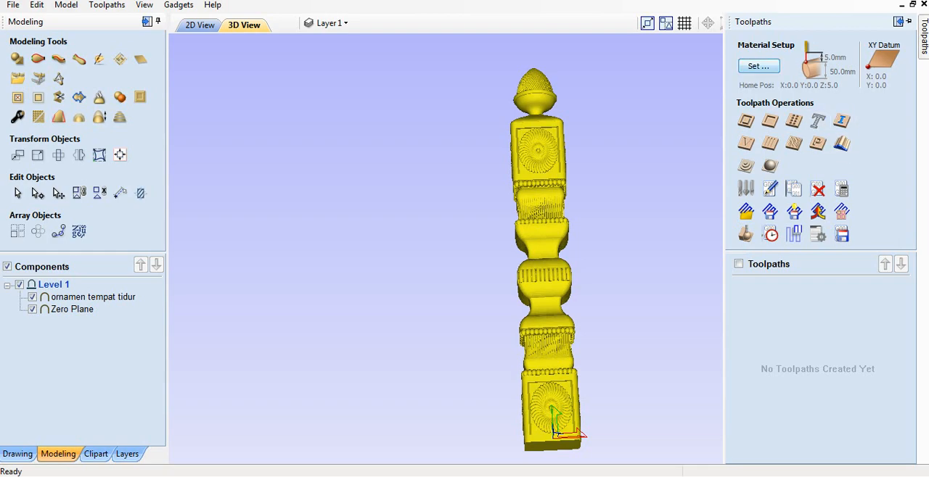
left_click(758, 66)
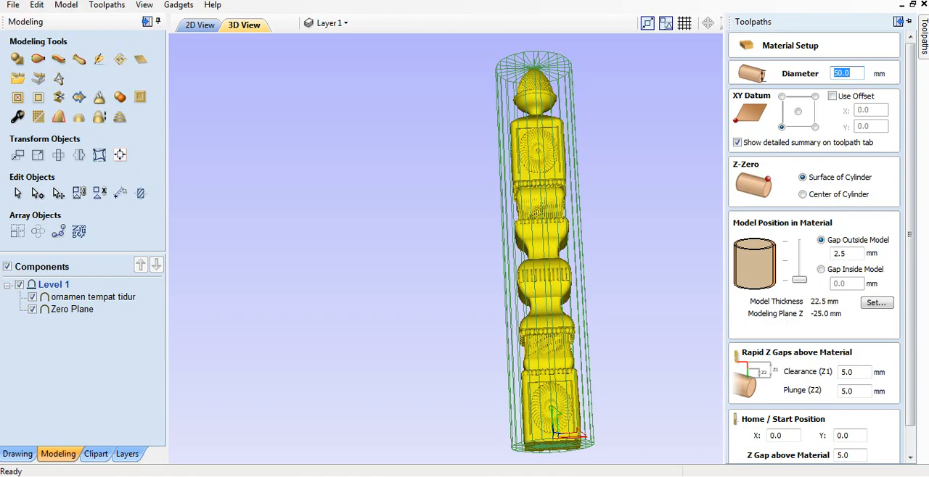
left_click_drag(910, 235, 909, 261)
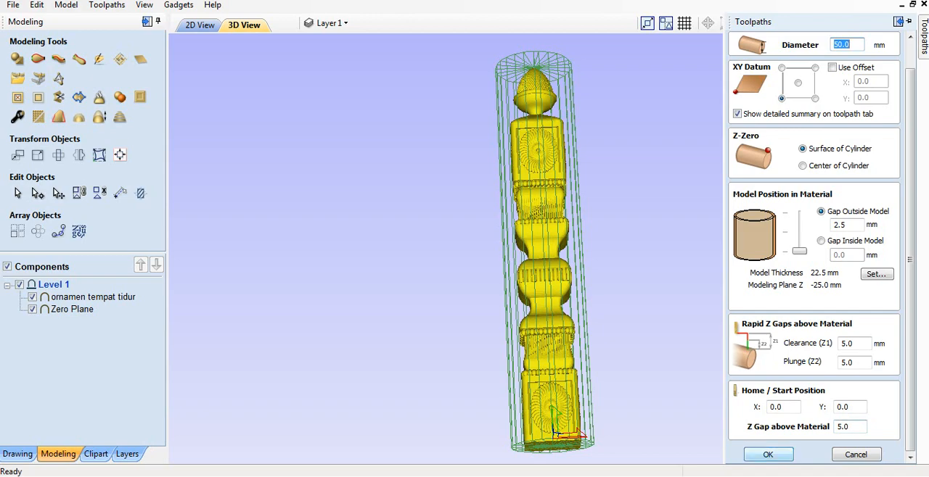
left_click(768, 455)
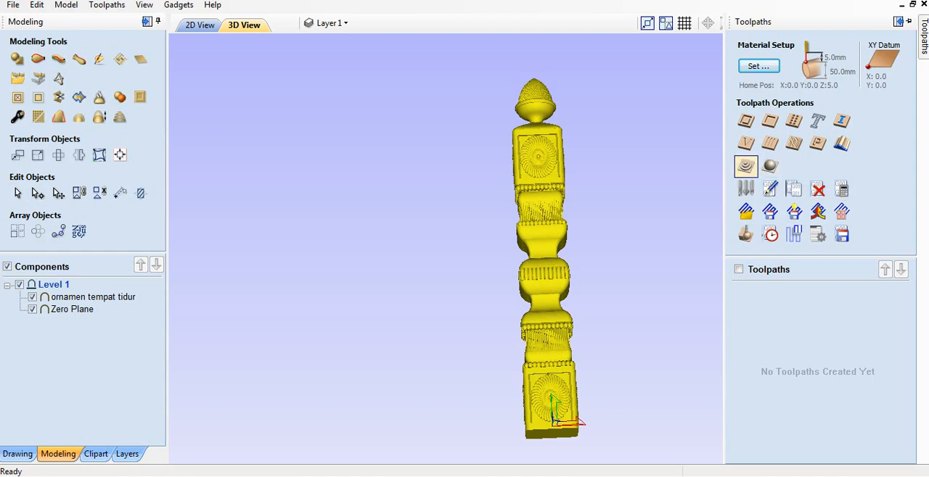
- Calculate a finish machining toolpath with the Ball Nose 2mm tool, model boundary and Offset strategy with Climb cutting
left_click(770, 166)
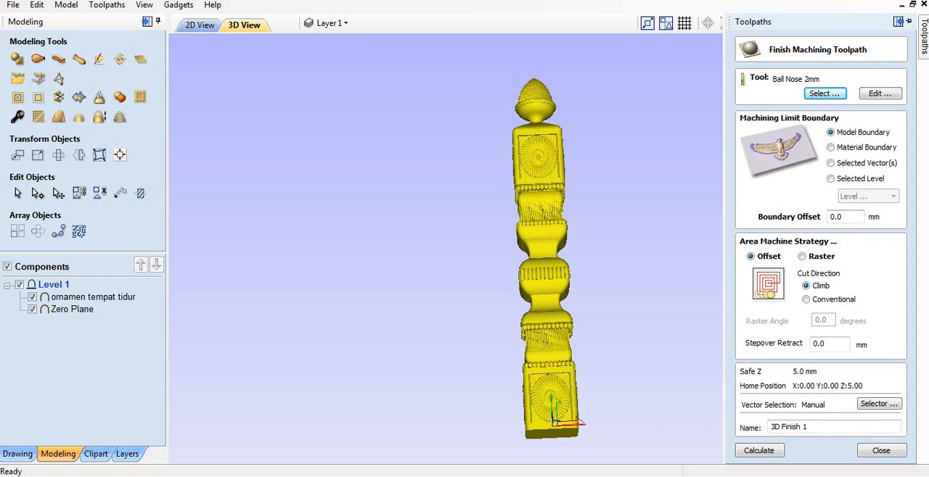
left_click_drag(449, 261, 516, 265)
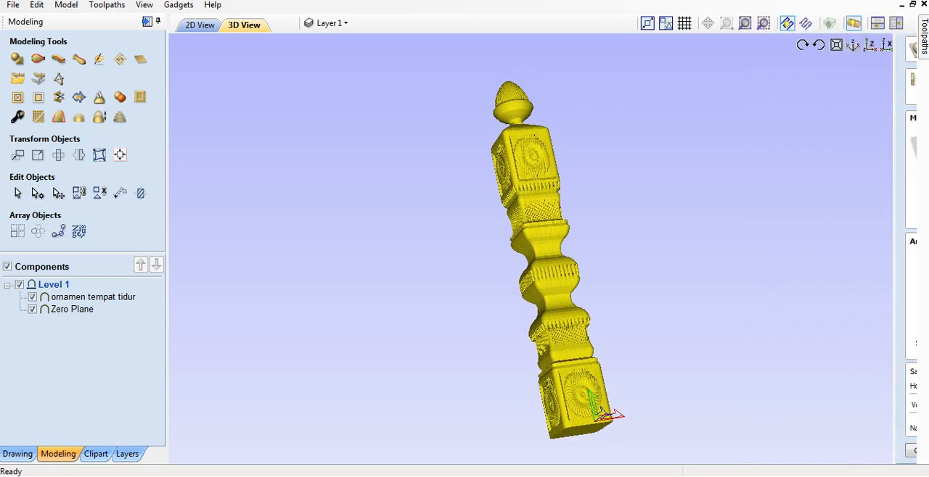
mouse_move(923, 37)
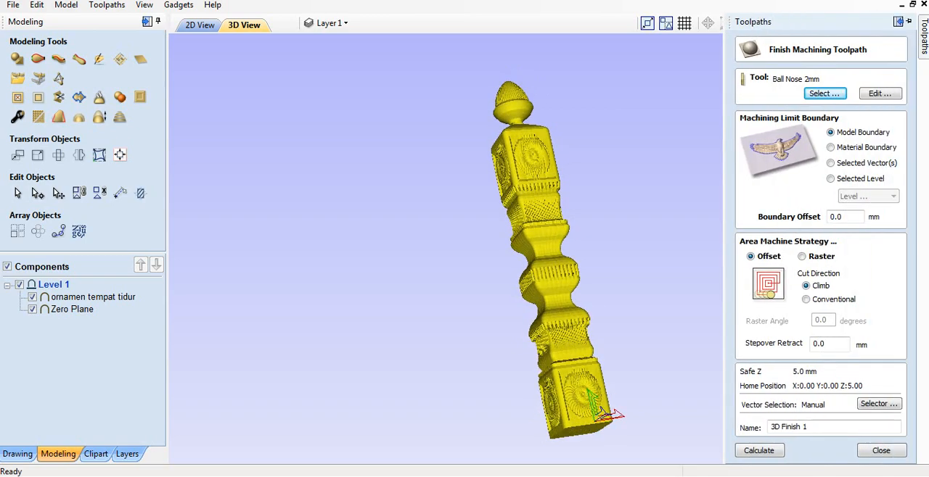
left_click(832, 147)
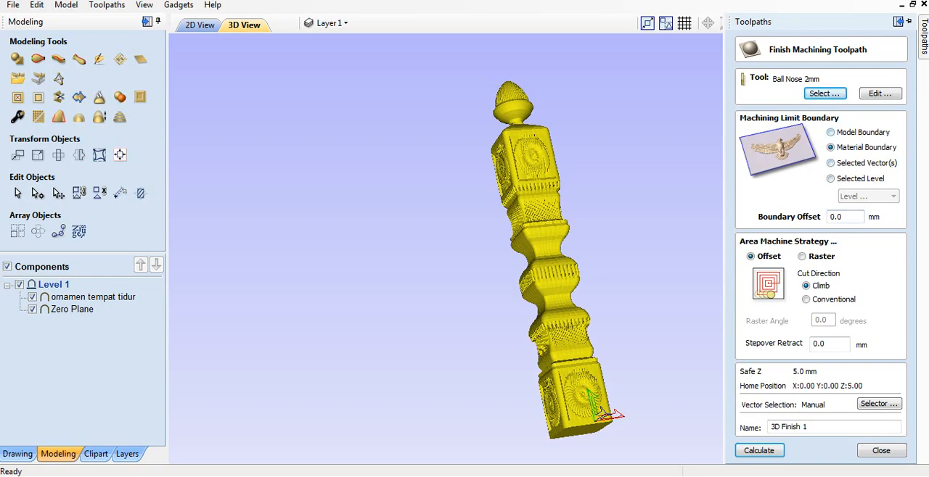
left_click(831, 133)
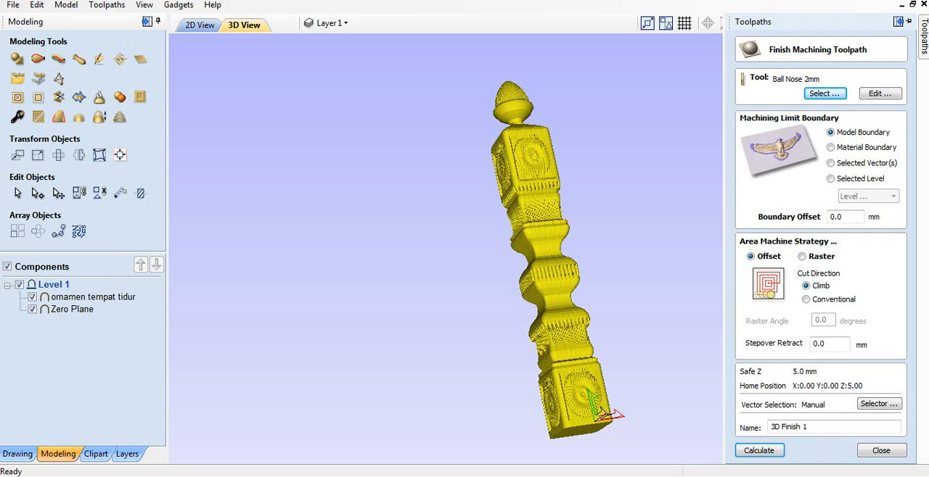
left_click(801, 256)
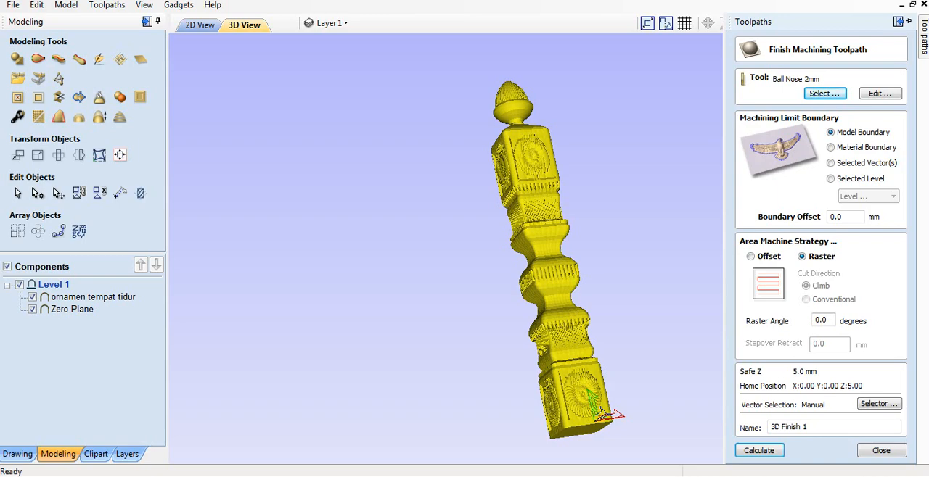
left_click(751, 257)
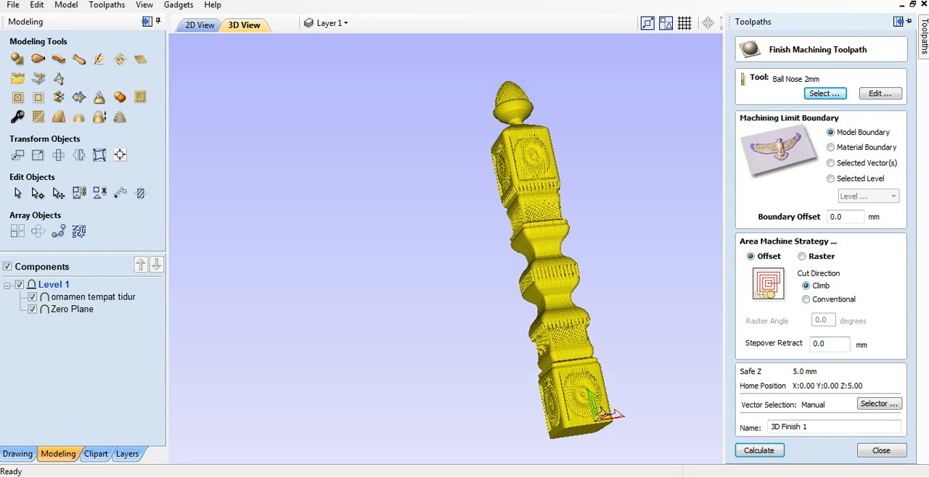
left_click(806, 299)
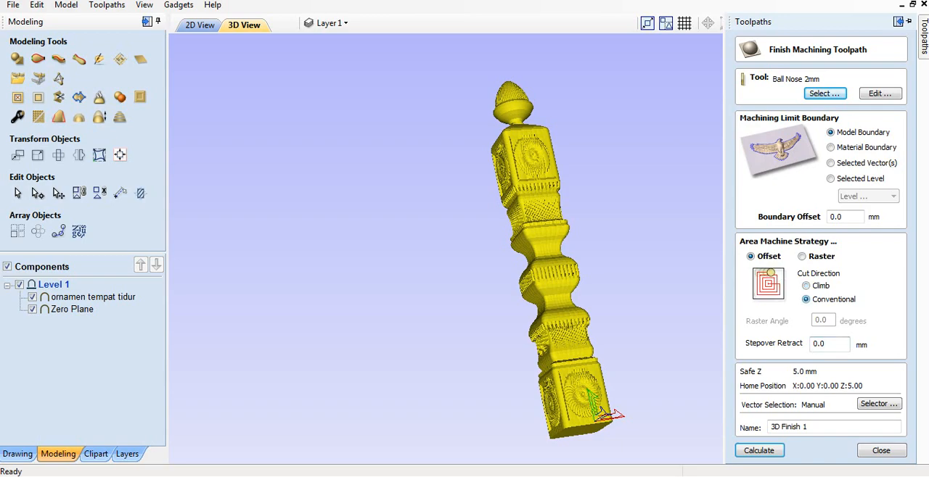
left_click(806, 286)
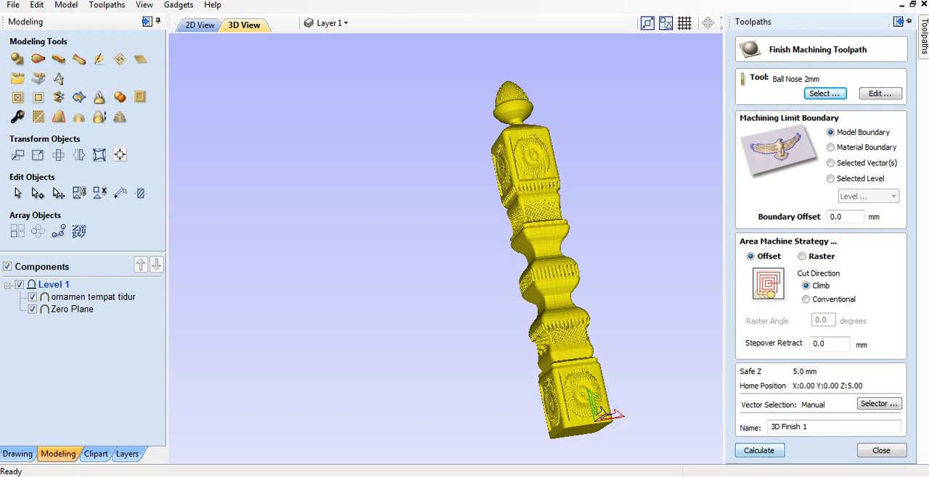
left_click(759, 450)
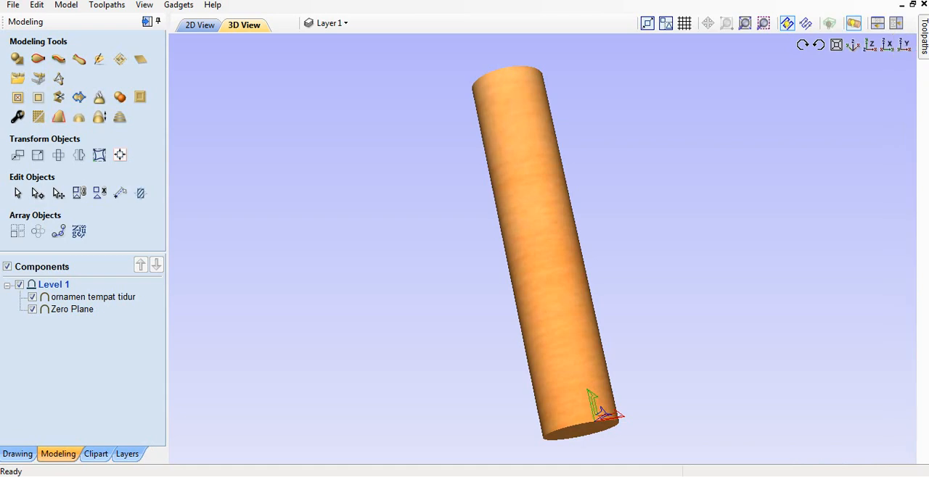
- Close the toolpath preview and delete the 3D Finish 1 toolpath
mouse_move(923, 33)
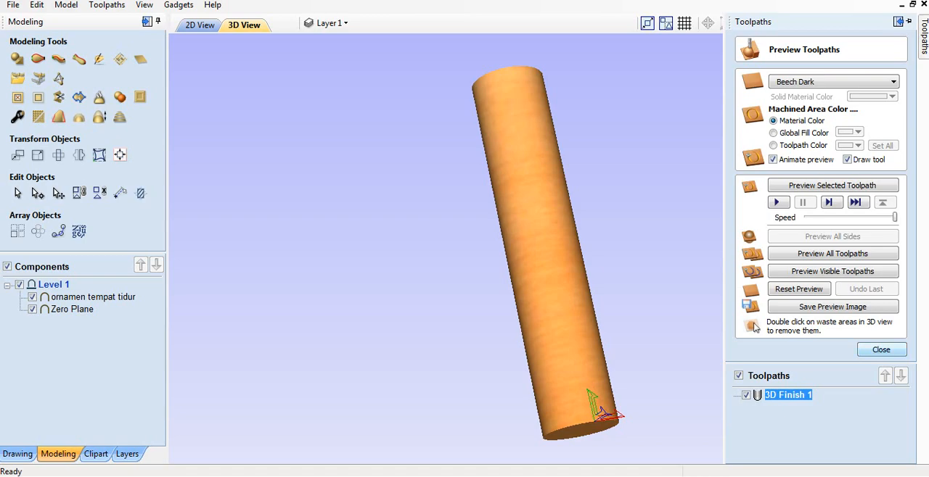
left_click(881, 350)
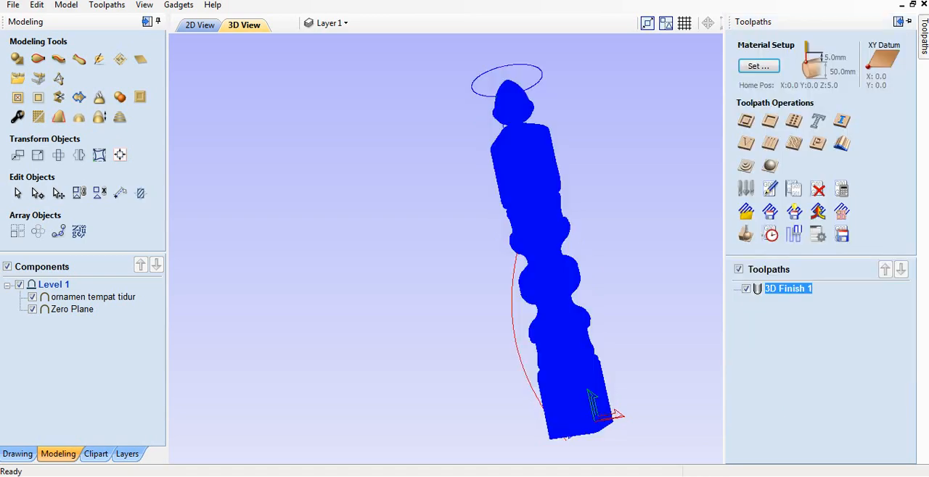
right_click(789, 290)
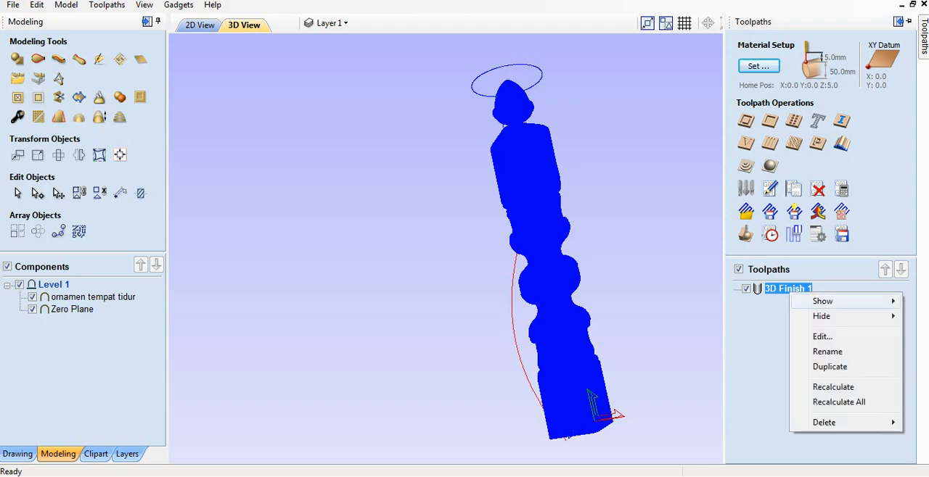
mouse_move(823, 422)
left_click(707, 422)
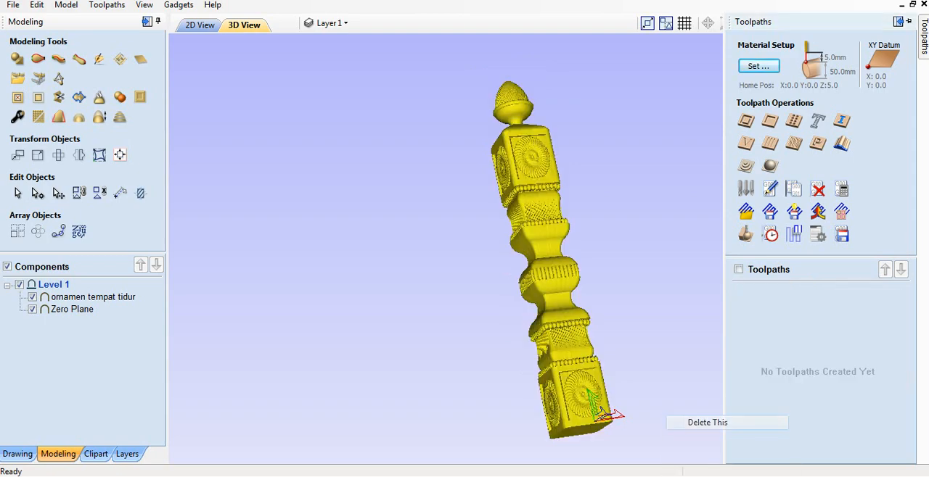
- Start a finish machining toolpath, accept the Ball Nose 2mm tool's cutting parameters unchanged, and calculate the toolpath
left_click(770, 165)
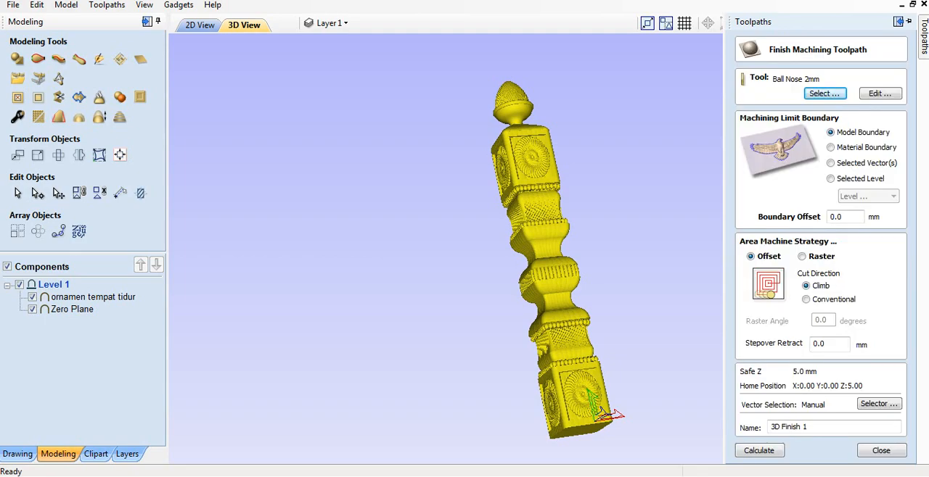
left_click(879, 94)
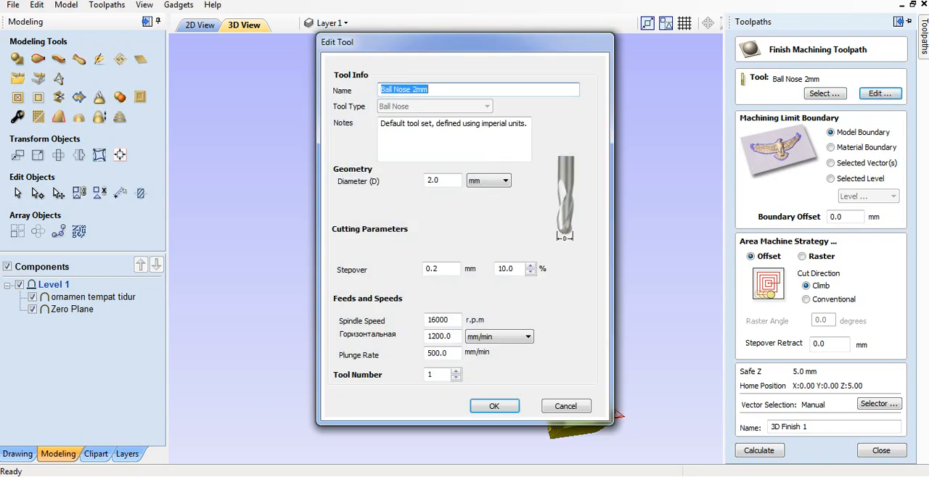
left_click_drag(452, 43, 418, 0)
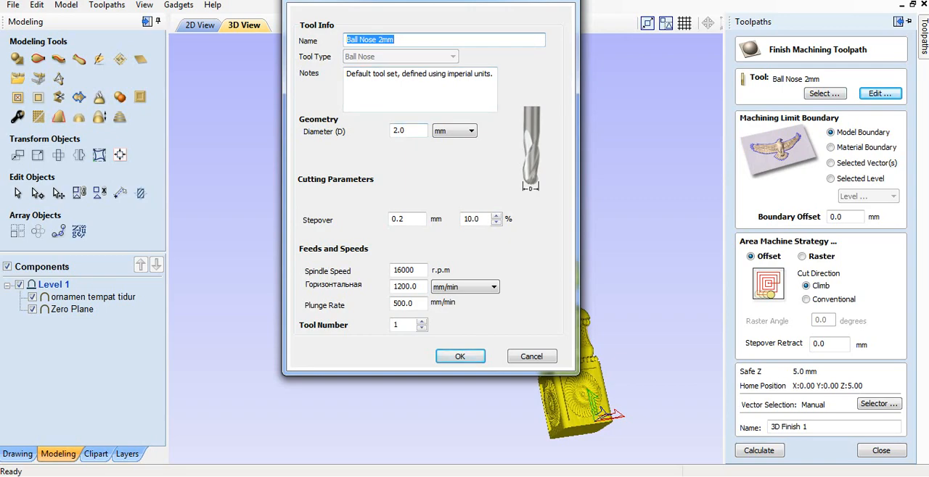
left_click_drag(417, 0, 426, 63)
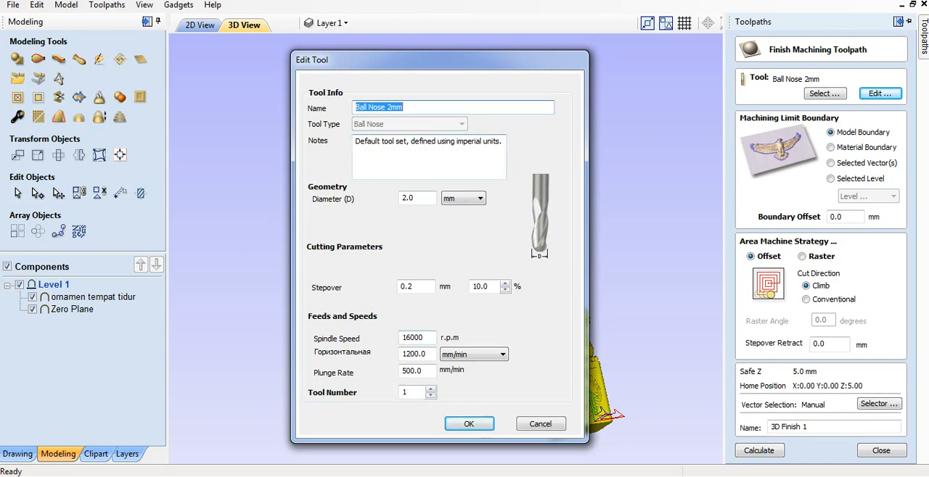
left_click_drag(435, 60, 428, 36)
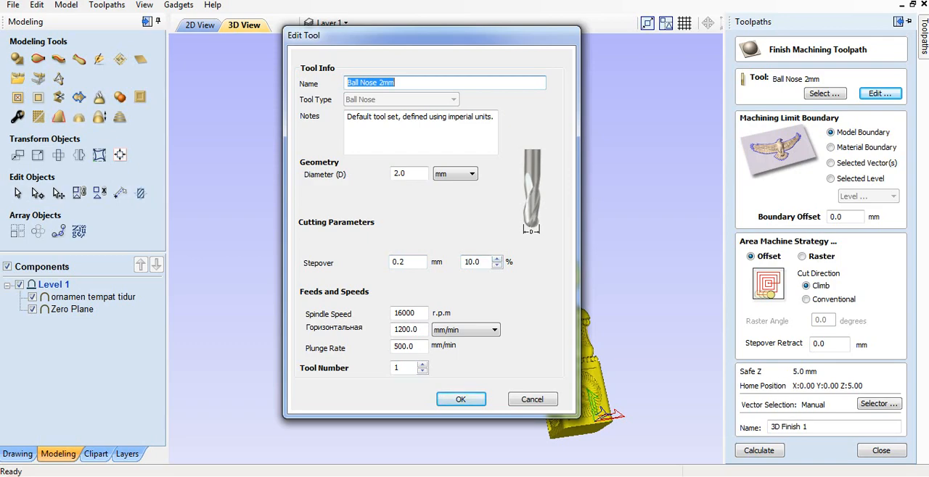
left_click_drag(415, 39, 356, 1)
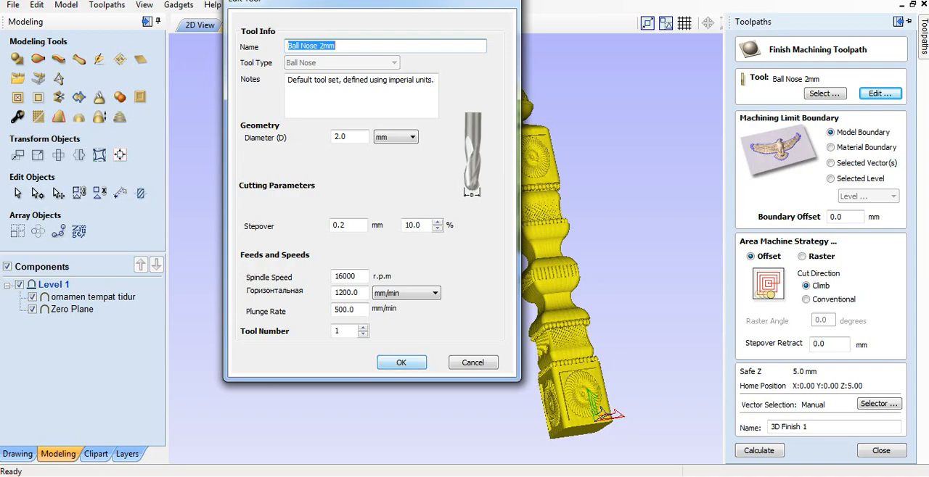
left_click(401, 363)
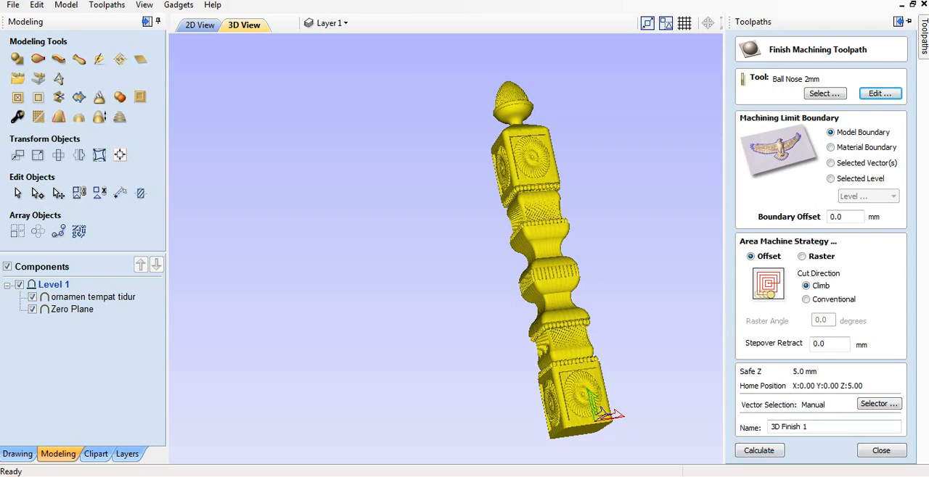
left_click(758, 450)
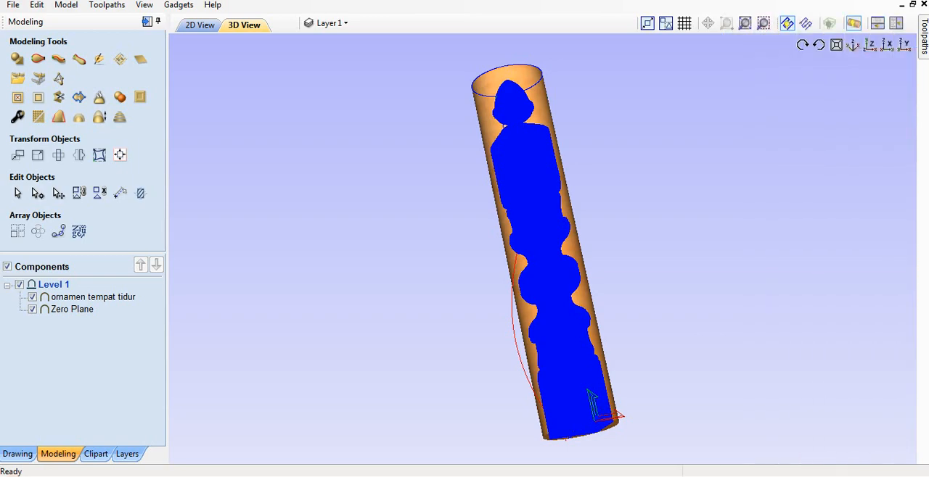
- Reduce the preview speed, run the simulation of the 3D Finish 1 toolpath, and inspect the machined post
mouse_move(923, 37)
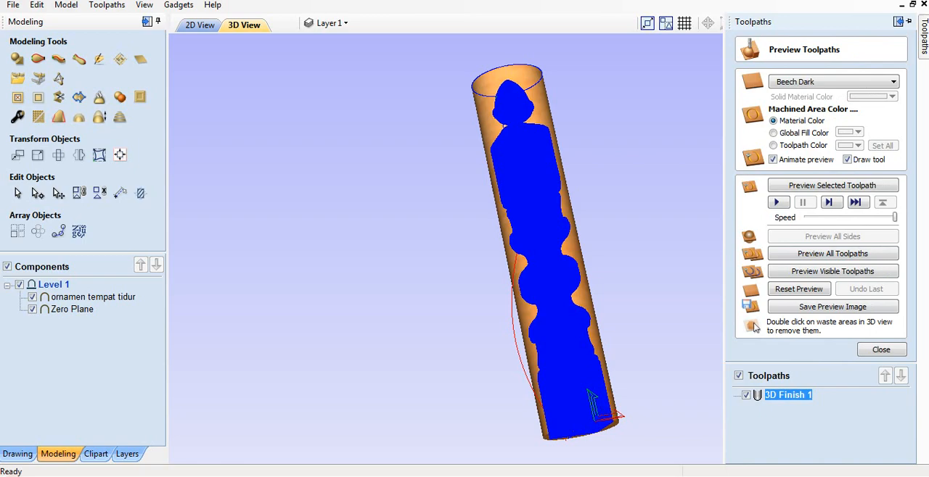
left_click_drag(894, 217, 885, 217)
key("Left")
key("Left")
key("Left")
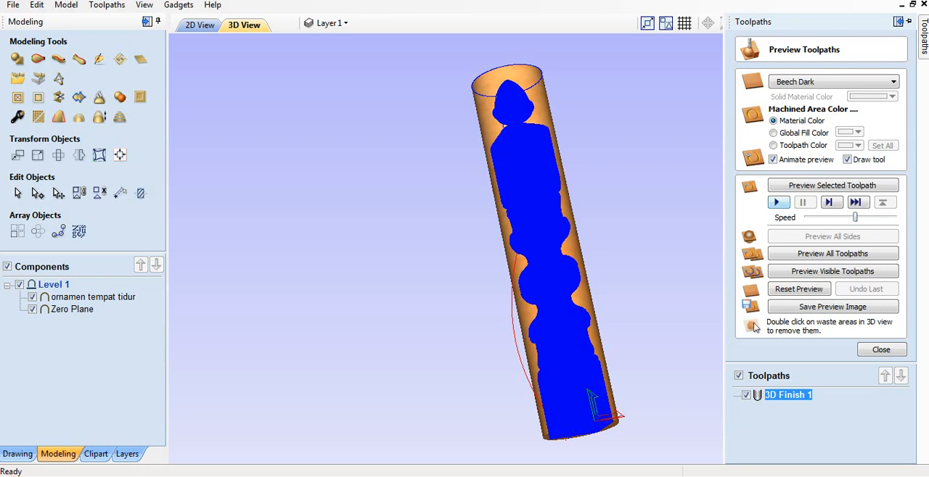
left_click(776, 203)
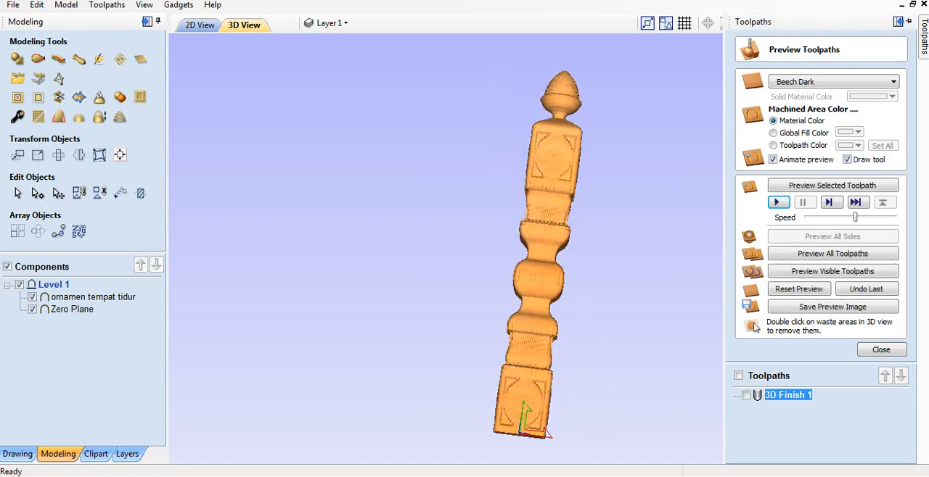
left_click_drag(541, 269, 671, 232)
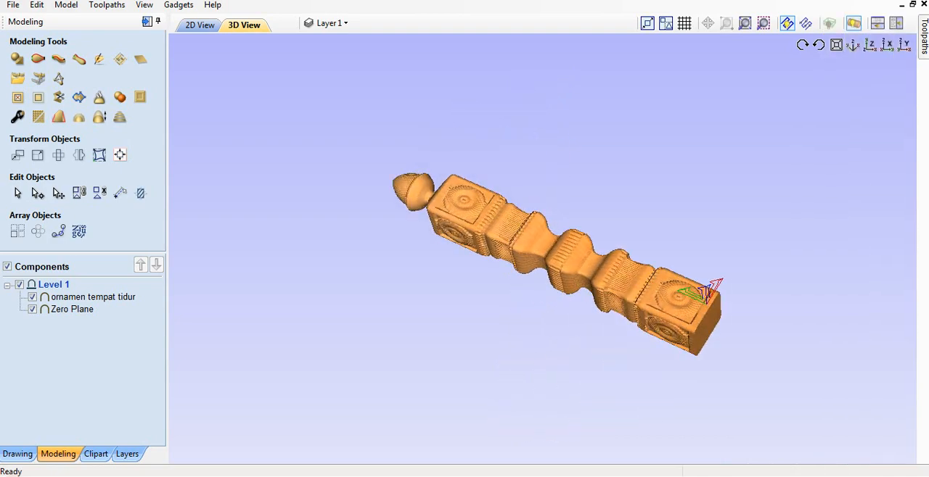
- Close the toolpath preview and show the 3D Finish 1 toolpath on the model
mouse_move(923, 37)
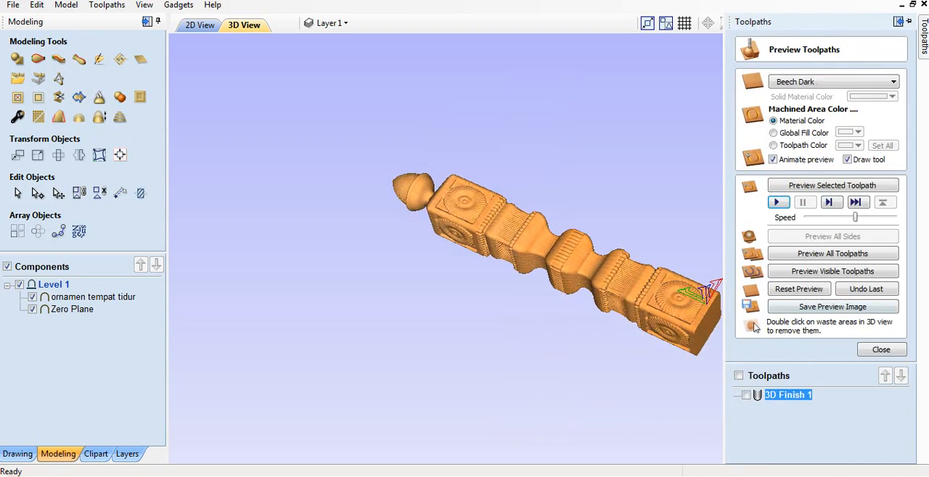
left_click(881, 349)
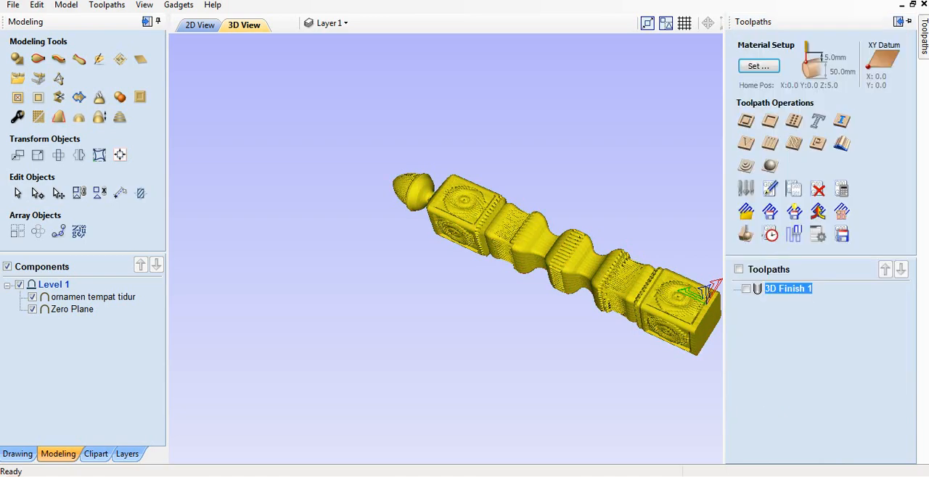
left_click(746, 289)
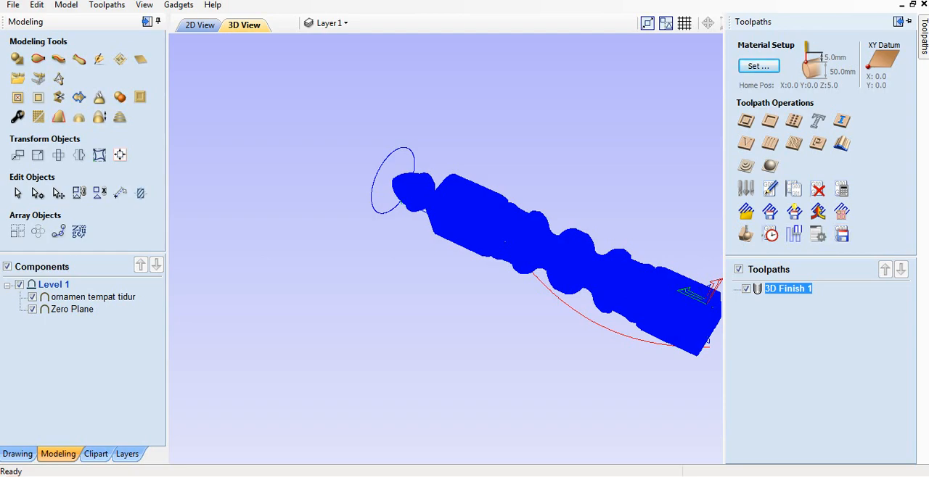
- Set the post processor for saving the 3D Finish 1 toolpath to G Code (mm) (*.tap)
left_click(842, 234)
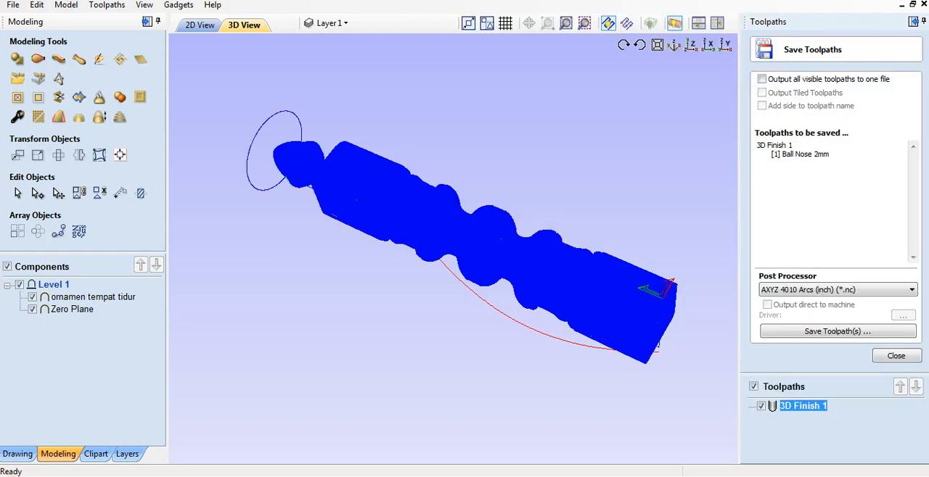
left_click(839, 291)
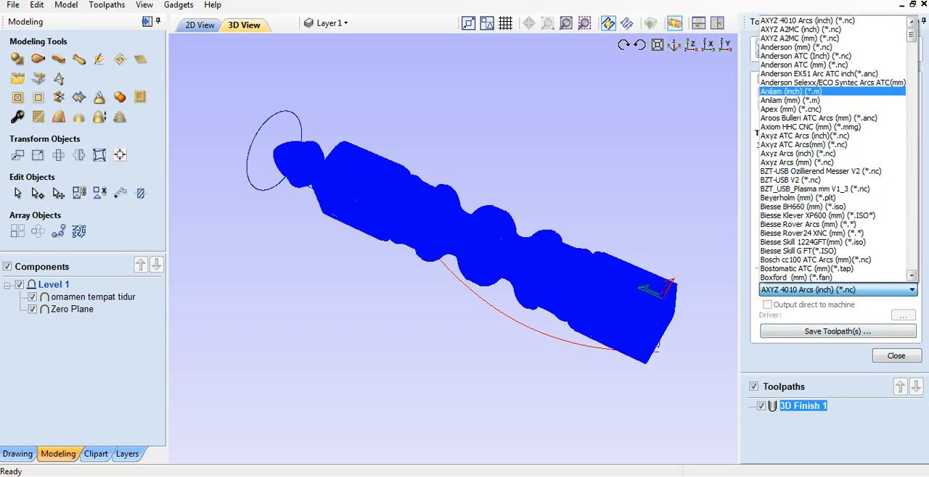
left_click_drag(911, 35, 911, 107)
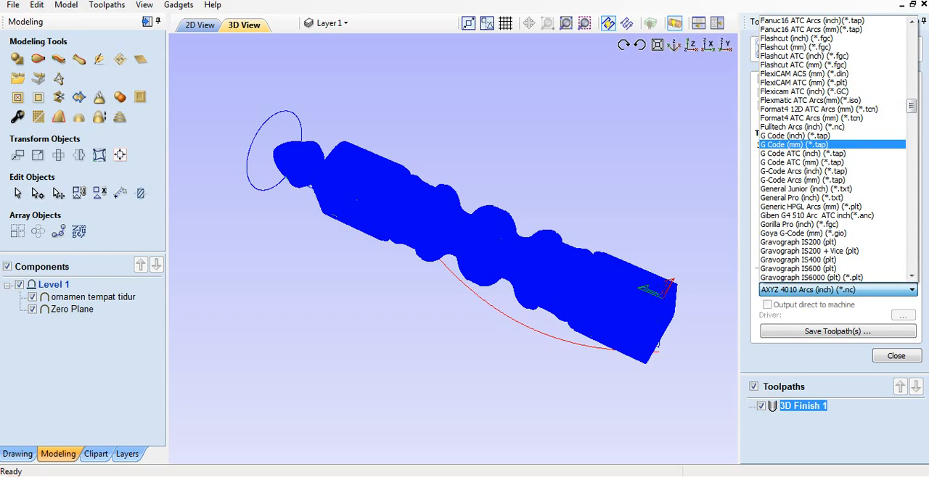
left_click(794, 145)
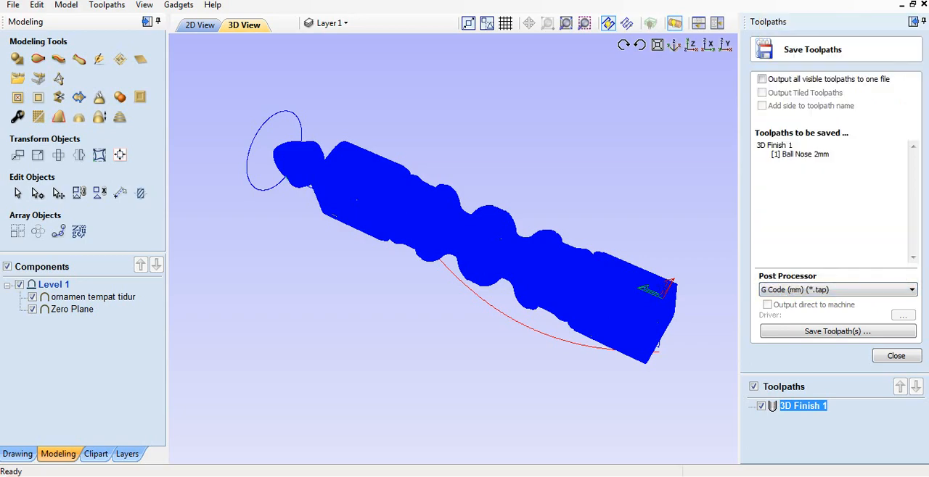